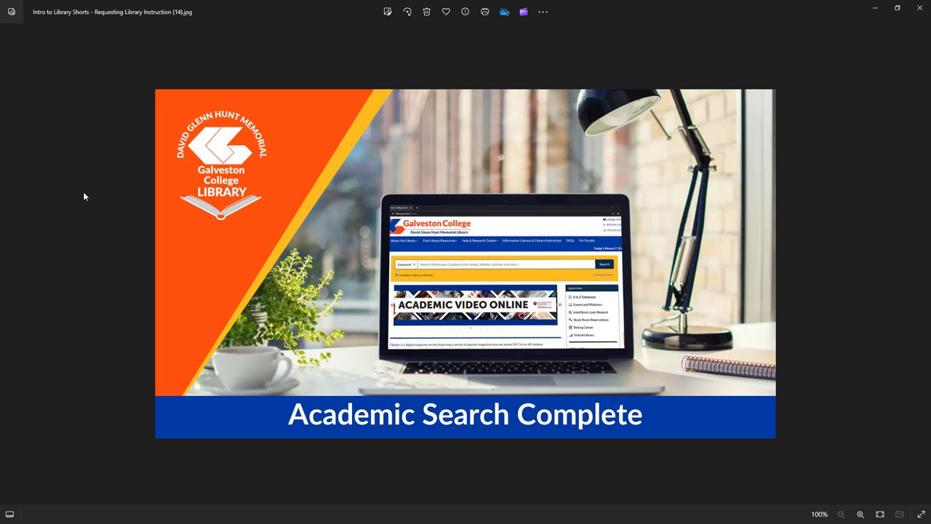
Zoom in on the Academic Search Complete title image, then close Photos to return to the library home page.
key(ctrl+plus)
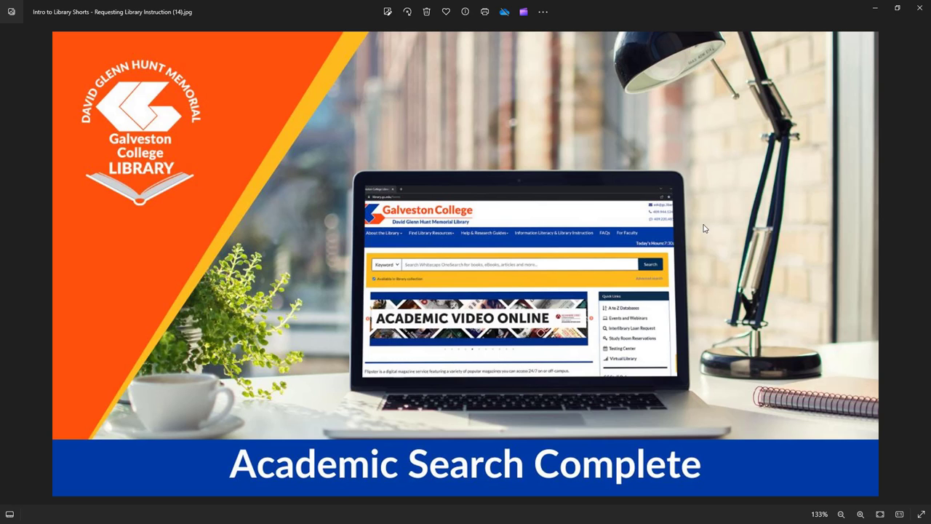
click(923, 9)
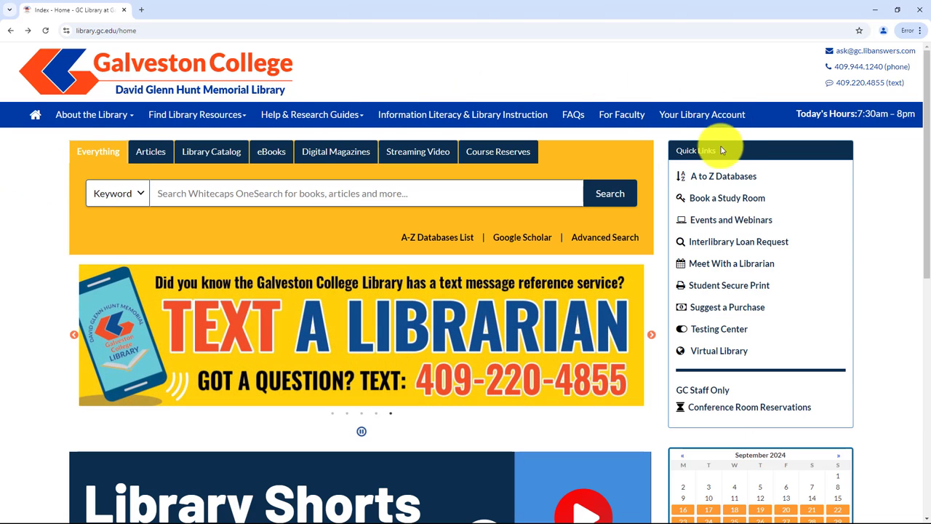
Open Academic Search Complete in a new tab from the A-Z Databases list.
click(732, 177)
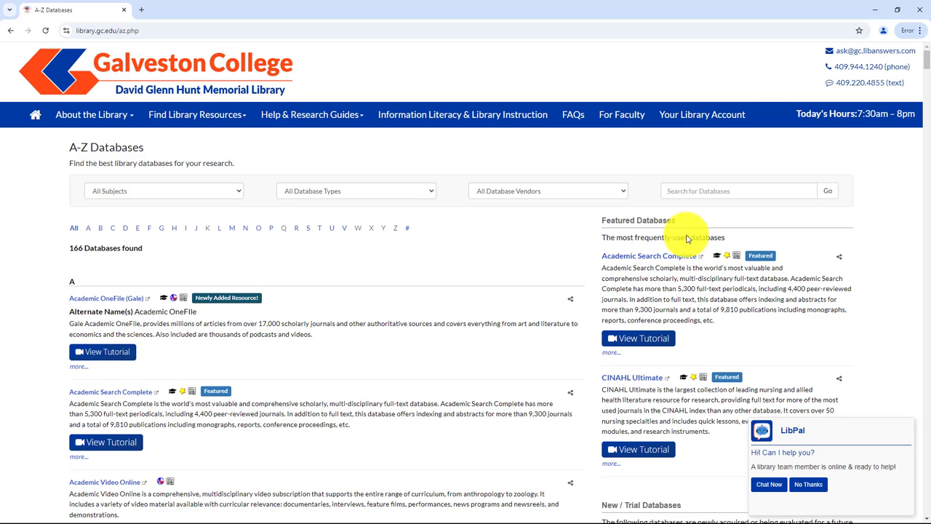
click(666, 257)
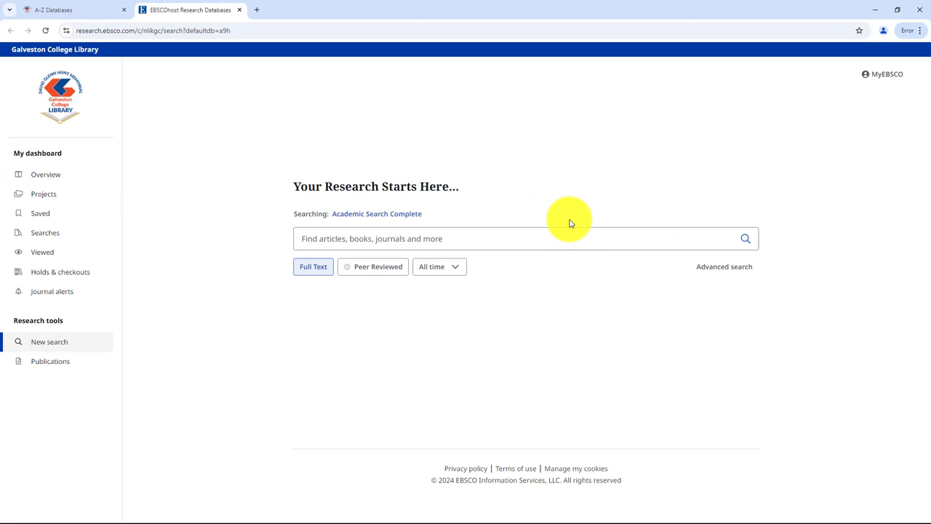
Limit the search to peer-reviewed articles from the past 10 years.
click(311, 274)
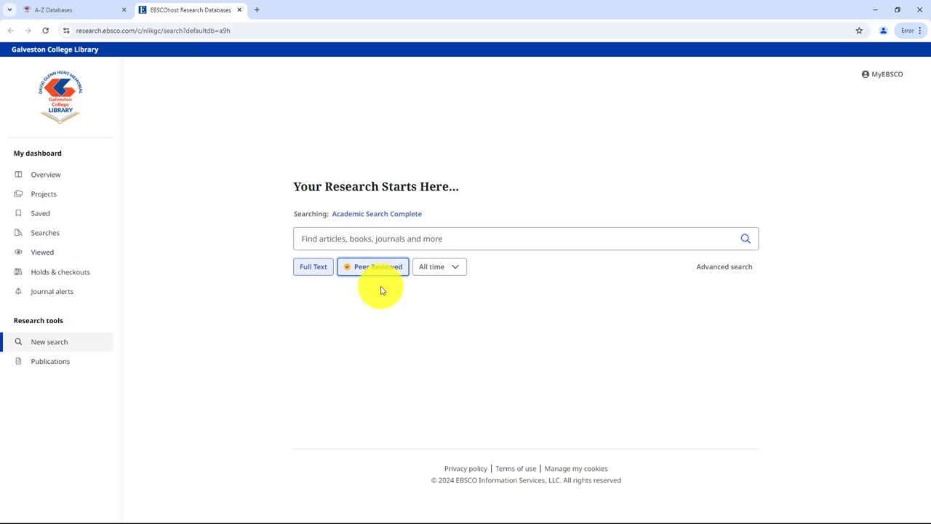
click(419, 274)
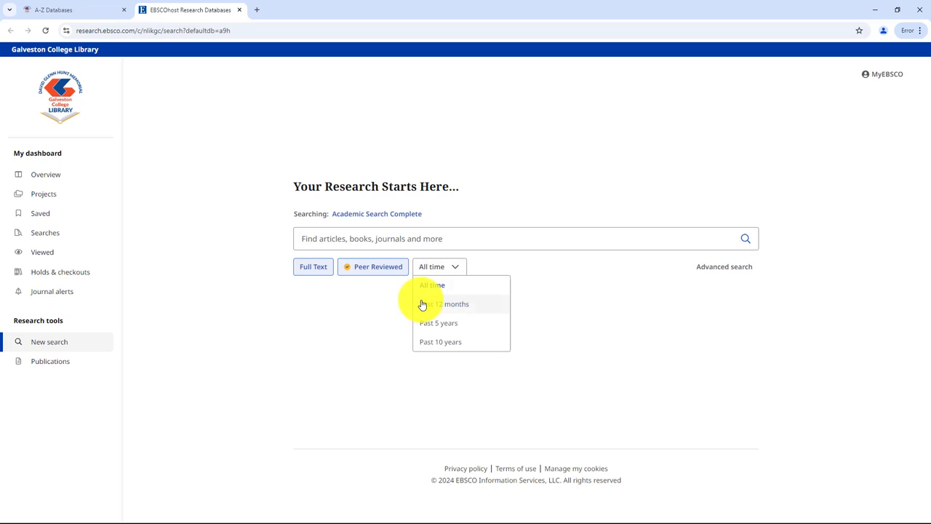
click(442, 347)
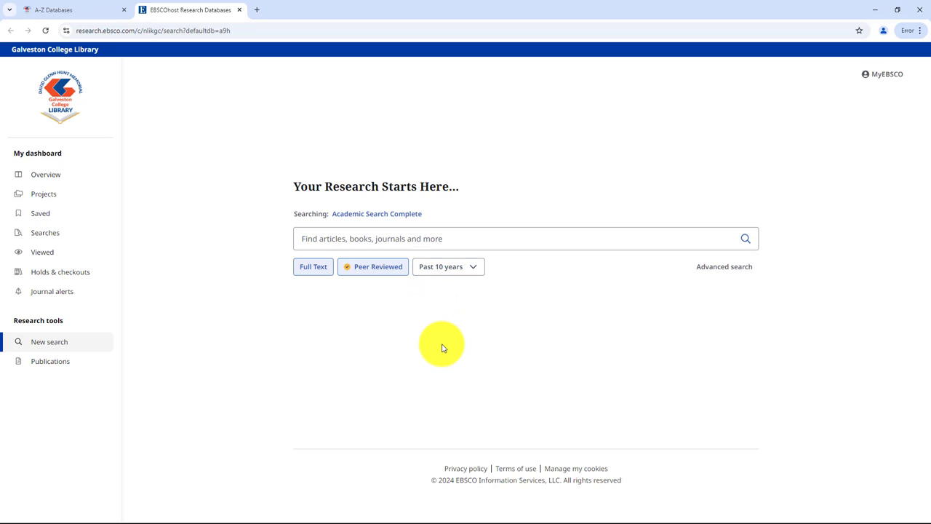
Search for 'exercise mental health' using the first suggestion.
click(422, 240)
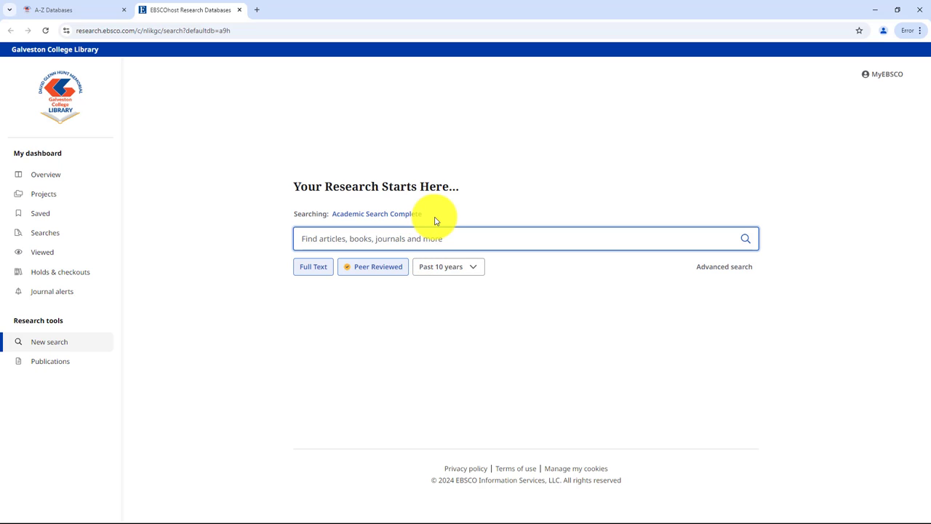
text(exercise)
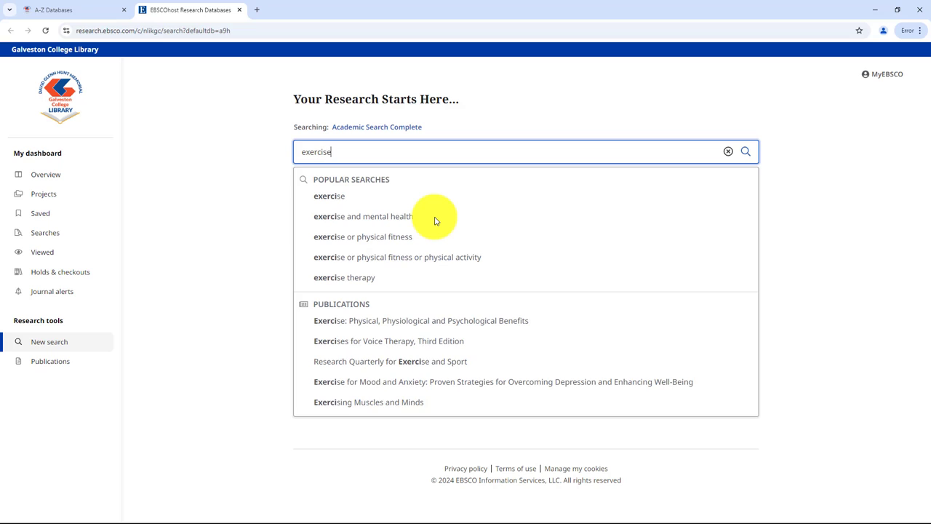
text( mental healt)
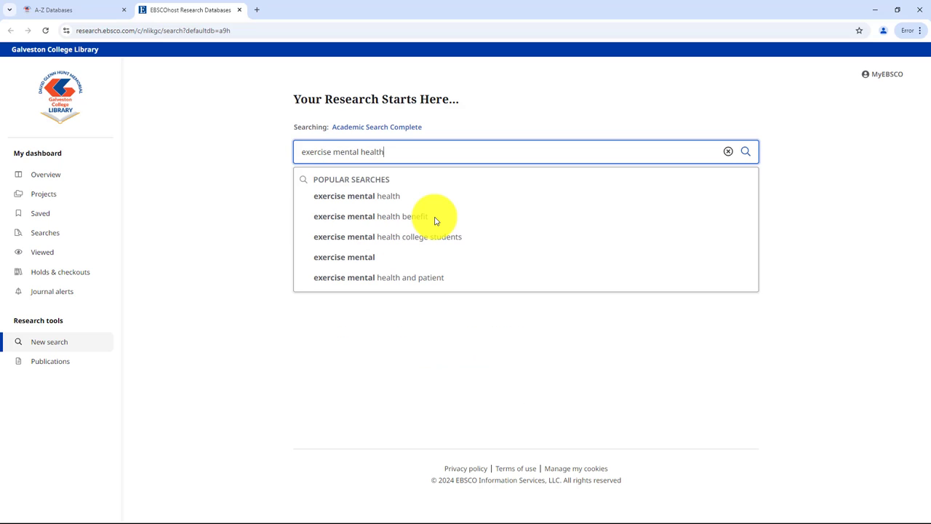
text(h)
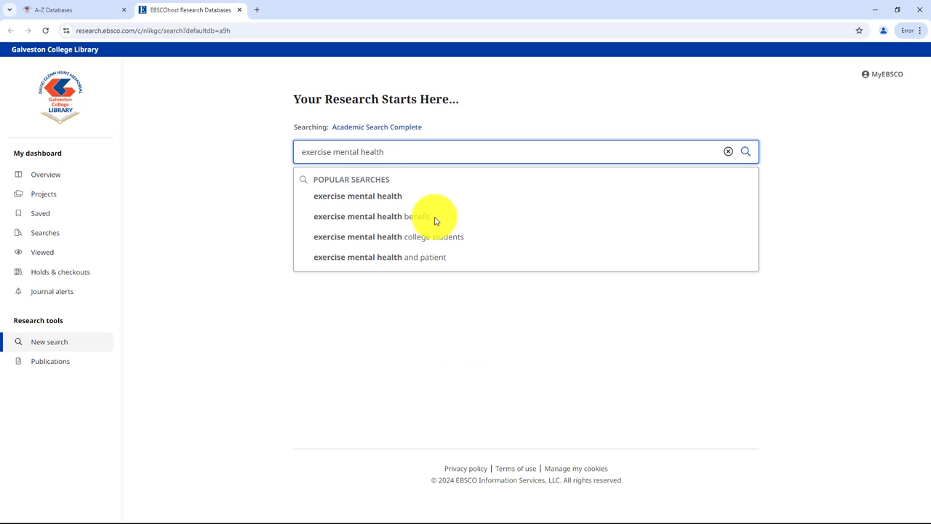
click(381, 195)
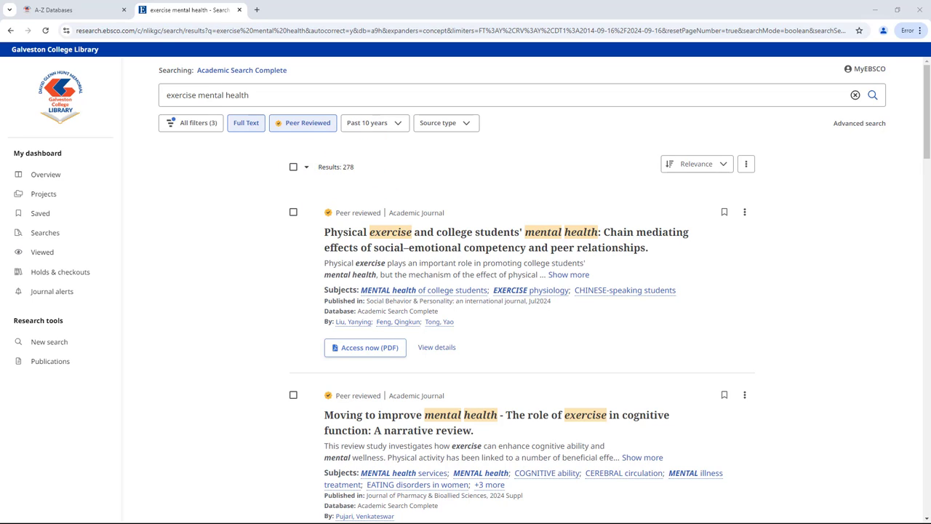
Browse the Source Types, Subject and Geography options in the All filters panel.
click(194, 129)
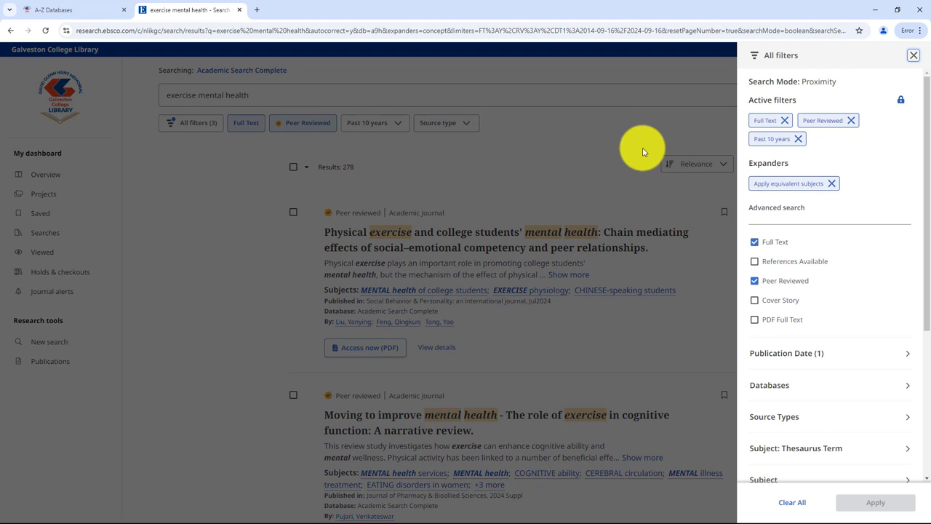
click(791, 411)
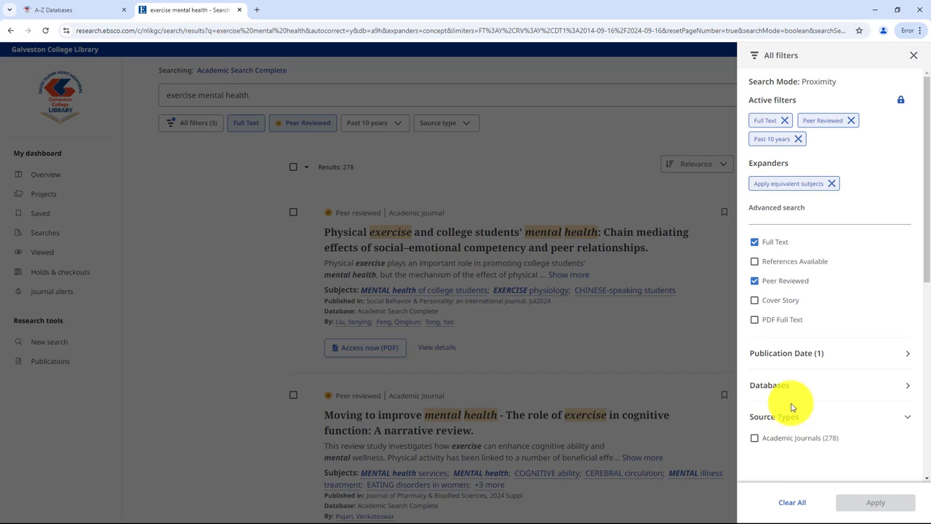
scroll(796, 406, down, 2)
click(871, 269)
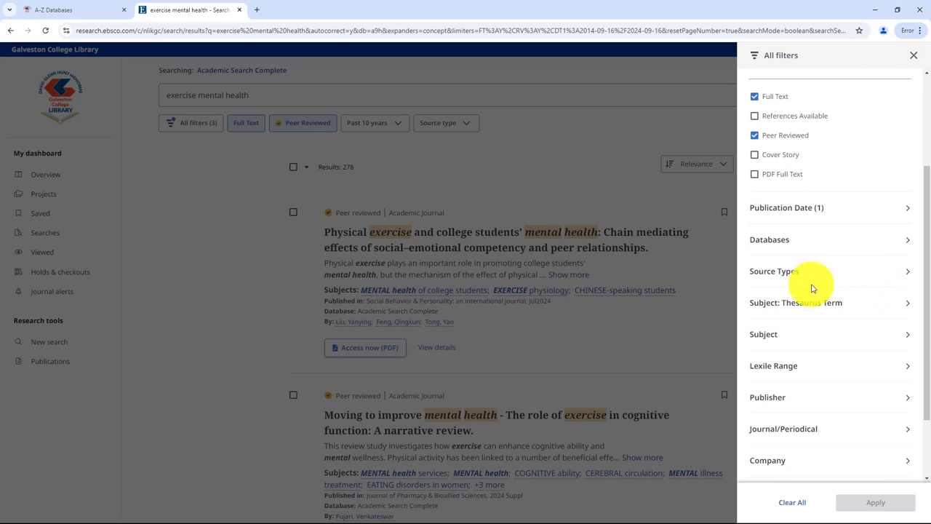
click(765, 333)
scroll(784, 357, down, 2)
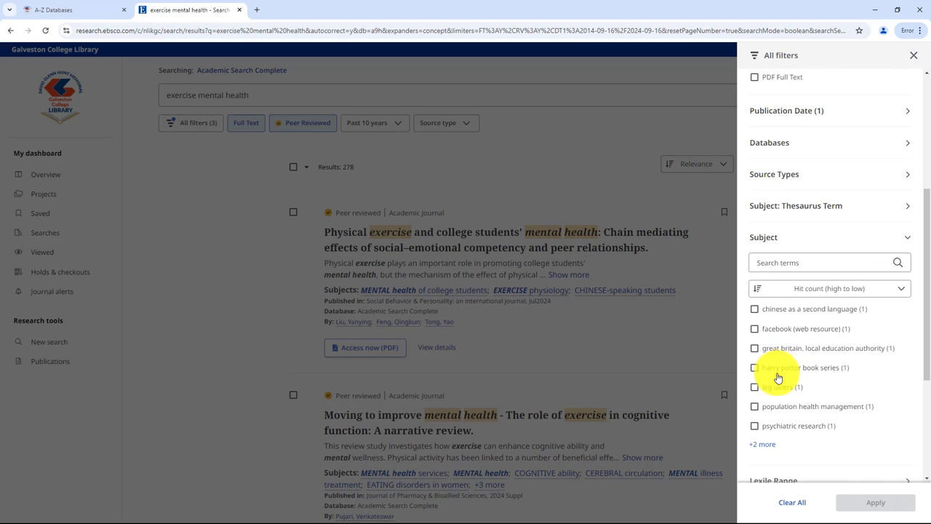
click(798, 243)
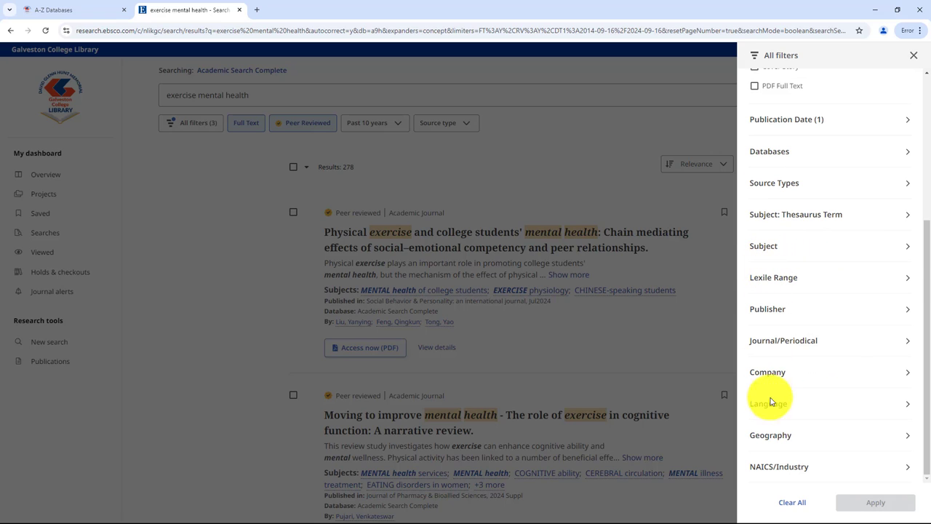
click(782, 440)
scroll(789, 442, down, 2)
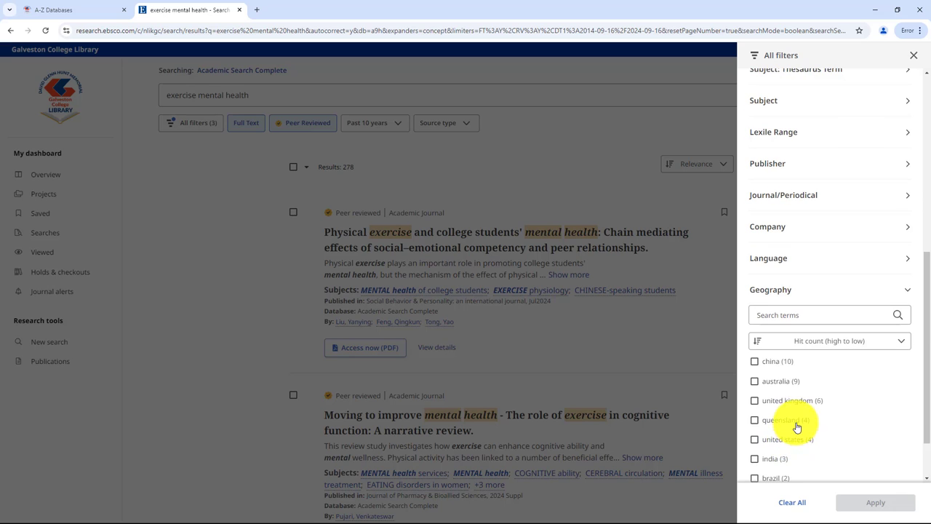
click(821, 291)
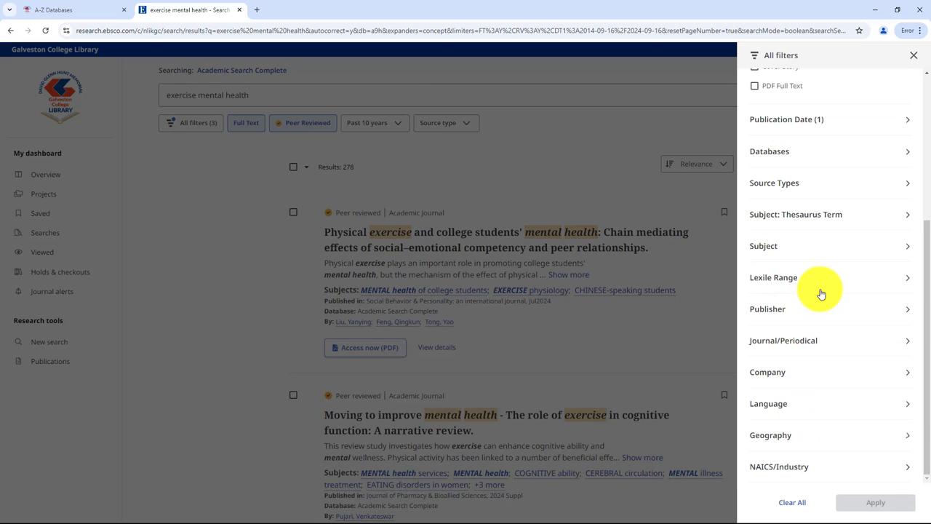
Close the filters and search the subject 'MENTAL health of college students'.
click(610, 246)
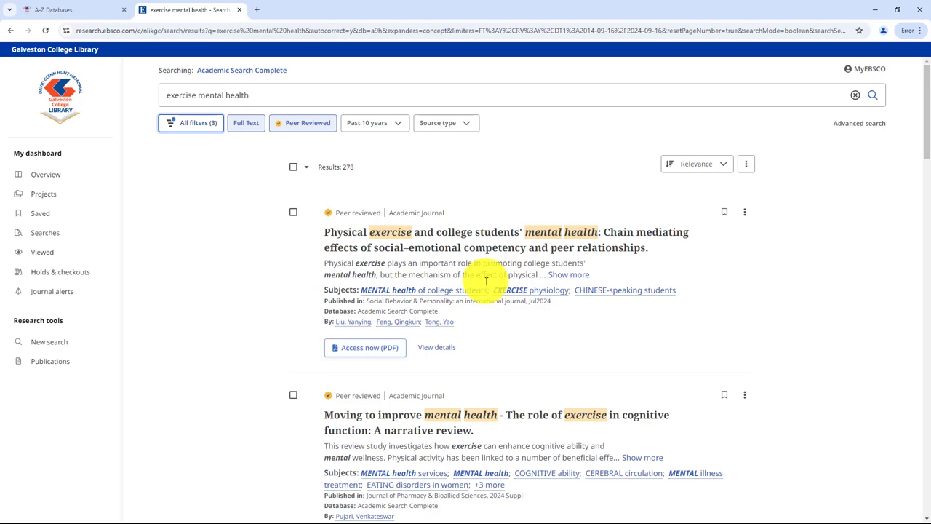
click(459, 290)
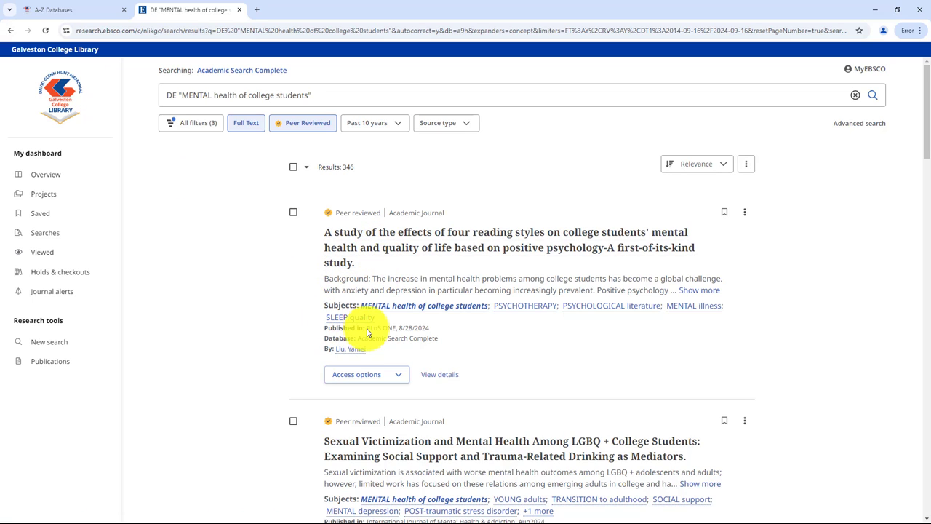
Open the details of the second result, 'Sexual Victimization and Mental Health Among LGBQ + College Students'.
scroll(382, 327, down, 2)
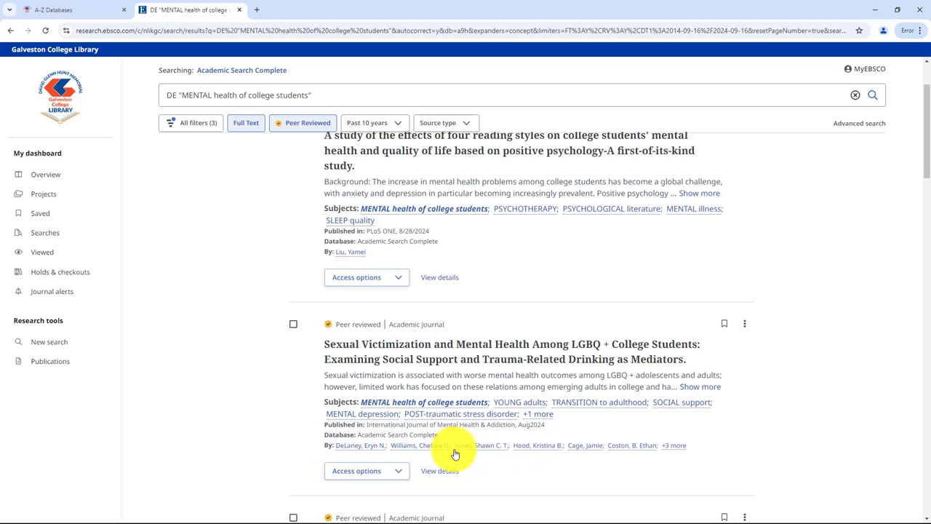
click(396, 471)
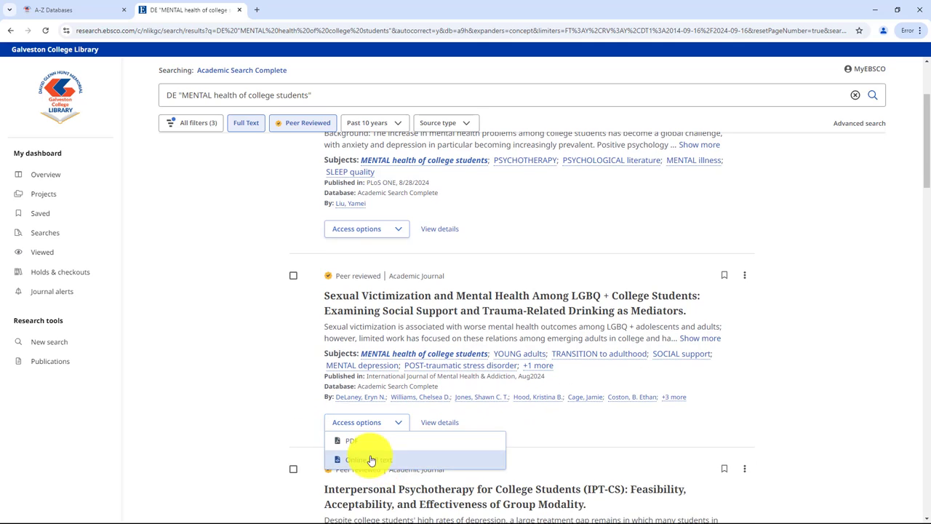
click(445, 422)
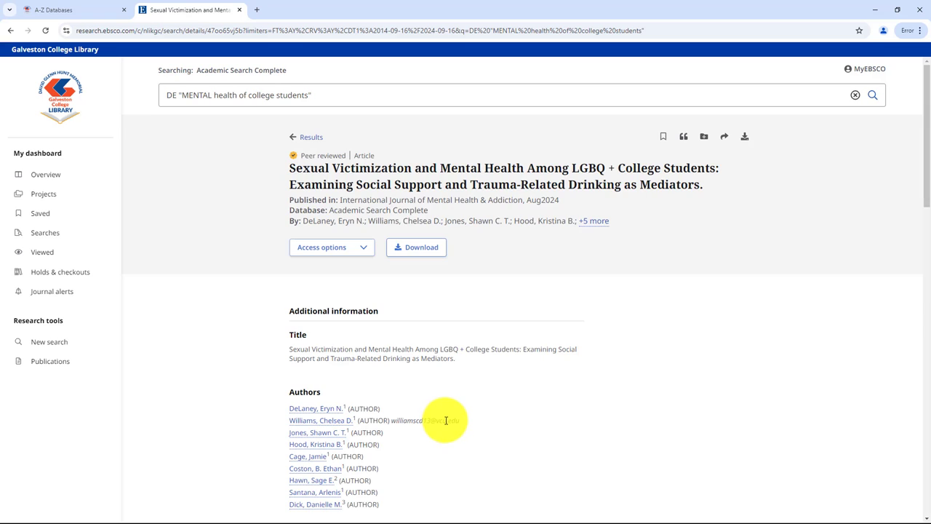
scroll(557, 338, down, 6)
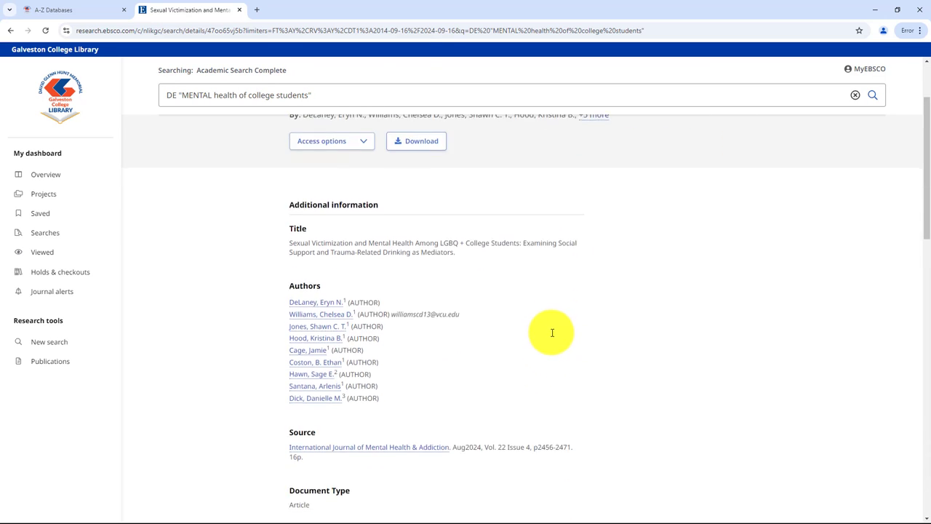
scroll(551, 336, down, 3)
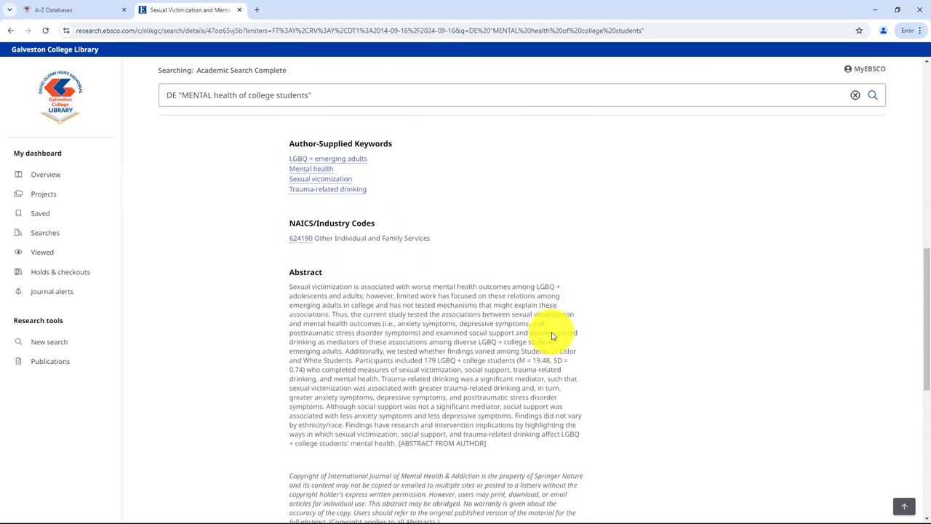
scroll(371, 370, down, 1)
scroll(473, 370, down, 3)
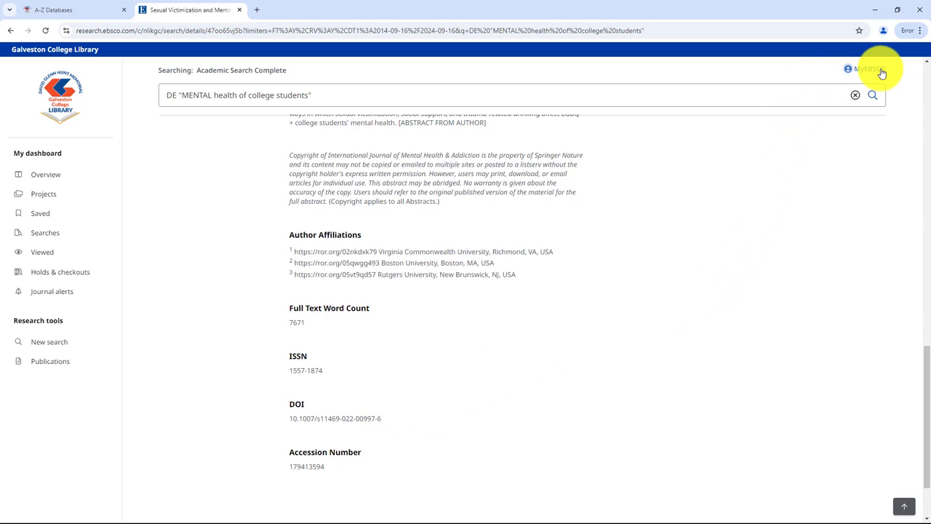
scroll(865, 70, up, 10)
scroll(883, 74, up, 3)
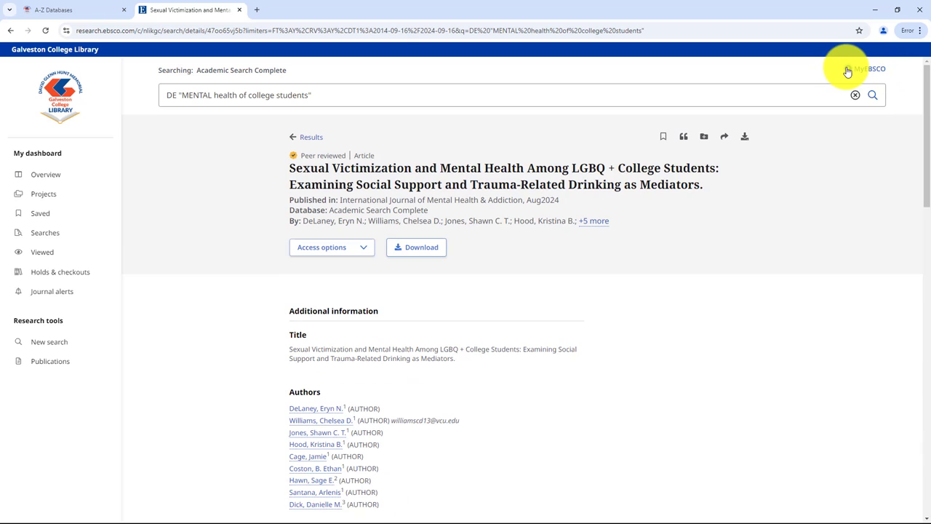
click(848, 70)
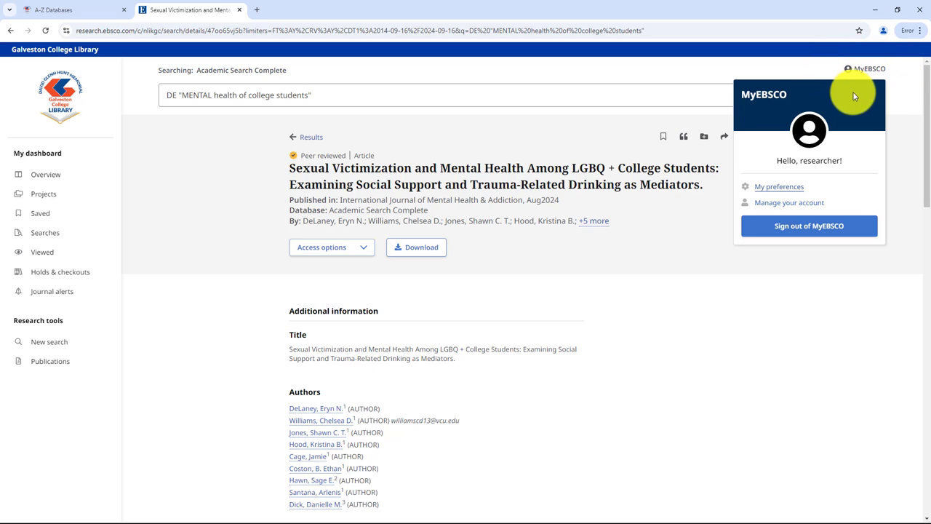
click(902, 110)
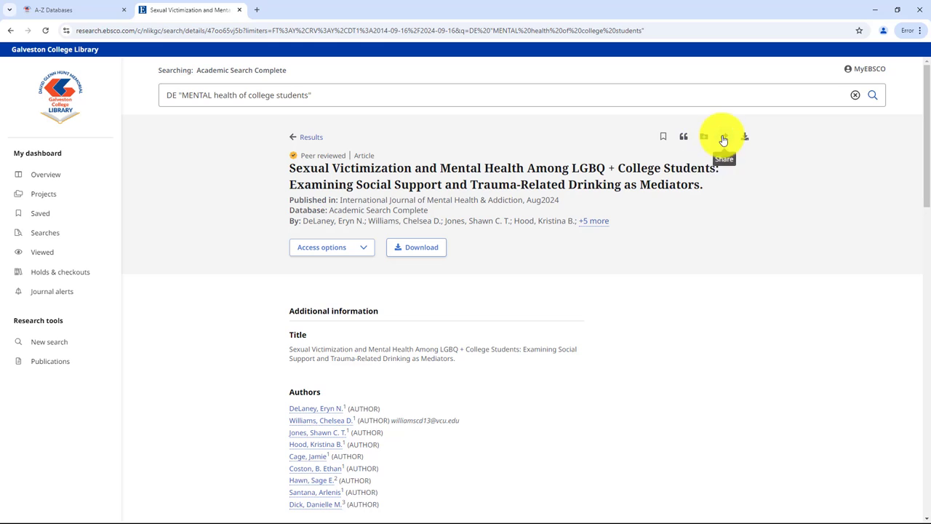
View the article's citation in APA 7th Edition style, then close it.
click(685, 137)
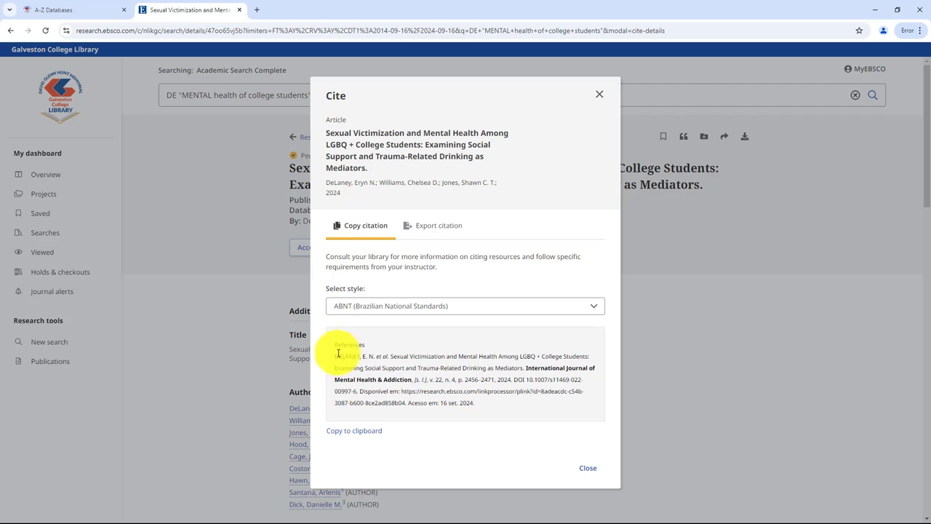
click(374, 307)
click(375, 361)
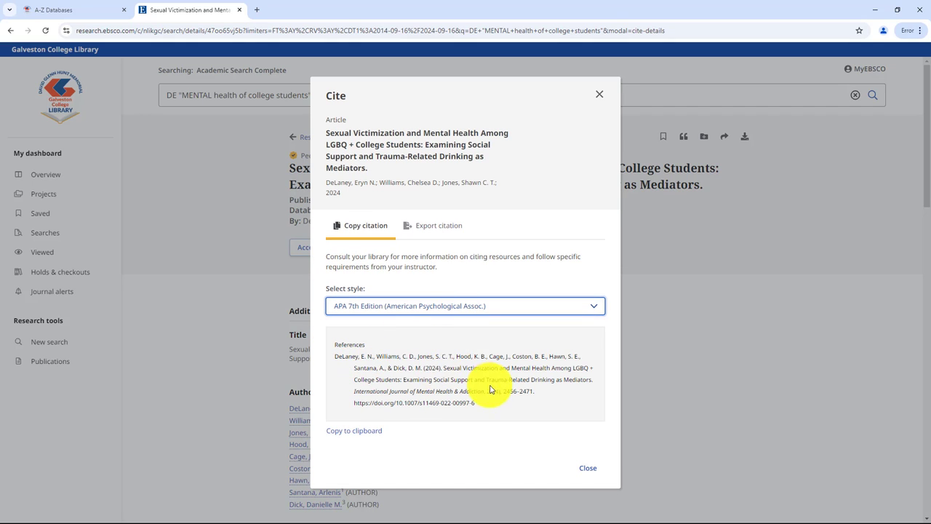
click(586, 469)
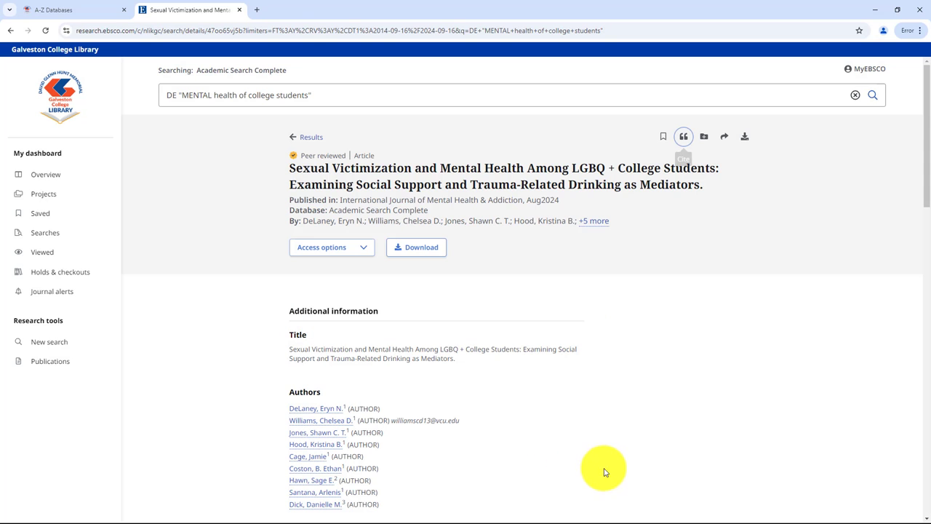
Look at the Add to project options without adding the article.
click(704, 138)
click(412, 281)
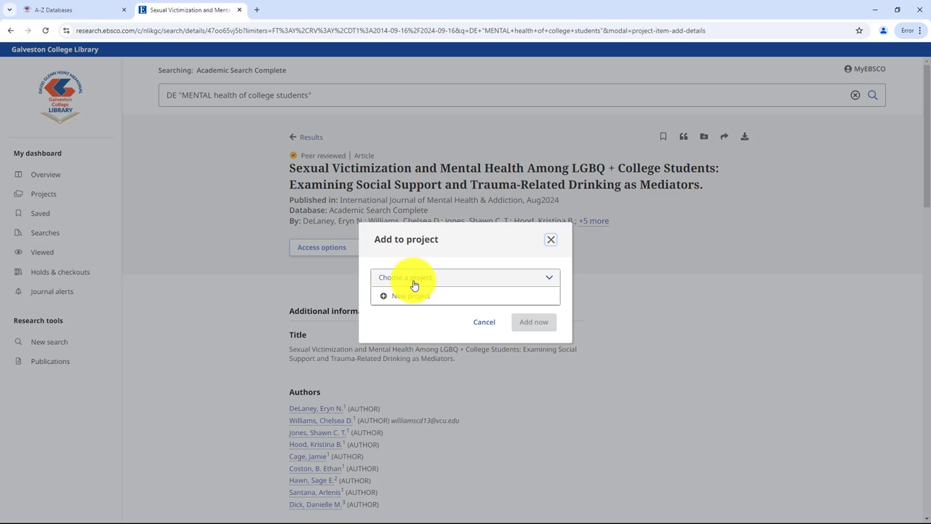
click(485, 323)
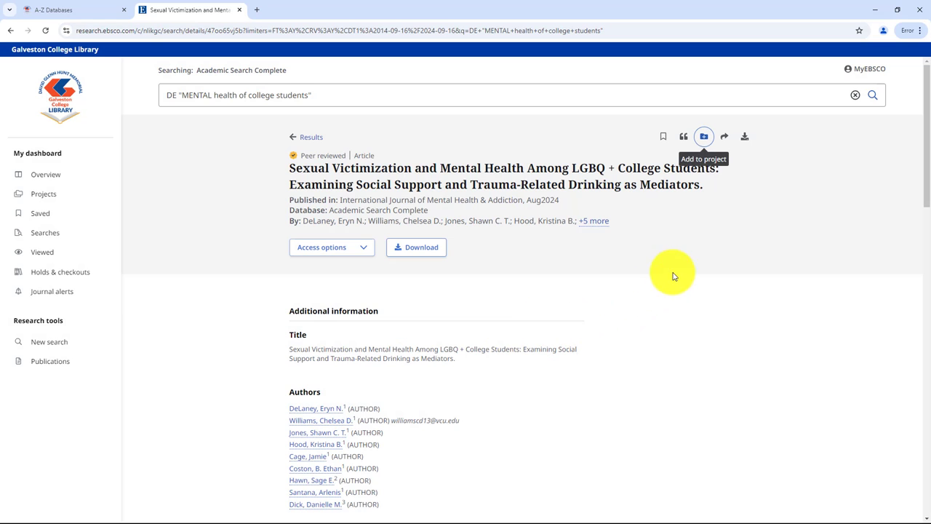
Review the email and link sharing options, then bring up the PDF/HTML download options.
click(724, 138)
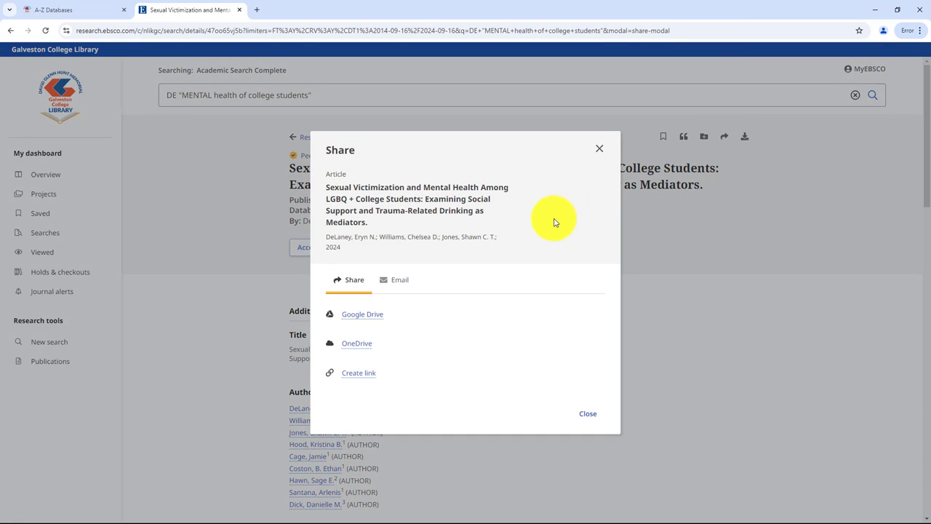
click(400, 283)
click(352, 273)
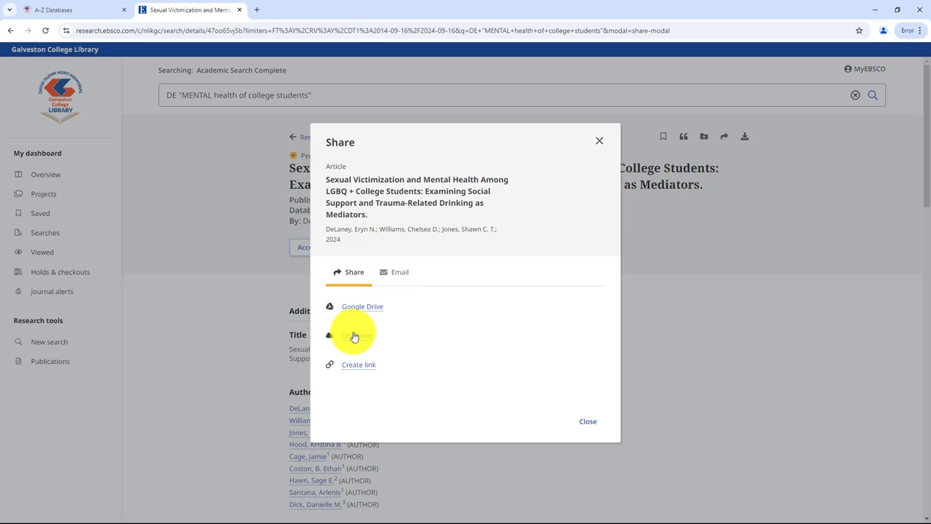
click(587, 422)
click(744, 138)
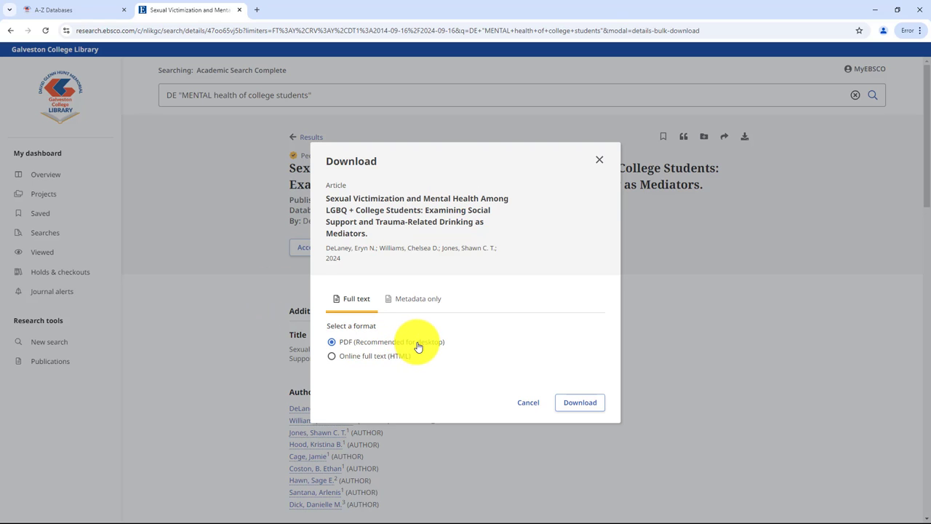
Cancel the download and start a new search, typing 'go whi' in the search box.
click(527, 403)
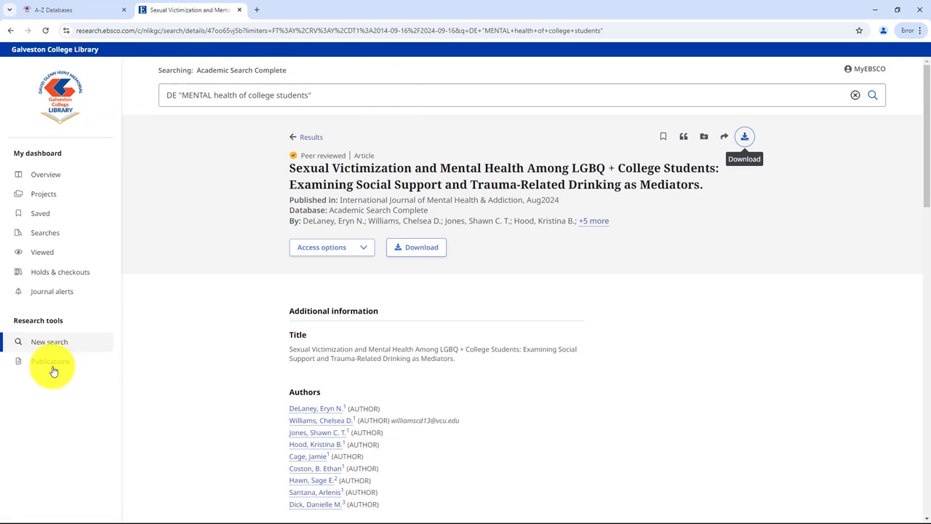
click(62, 341)
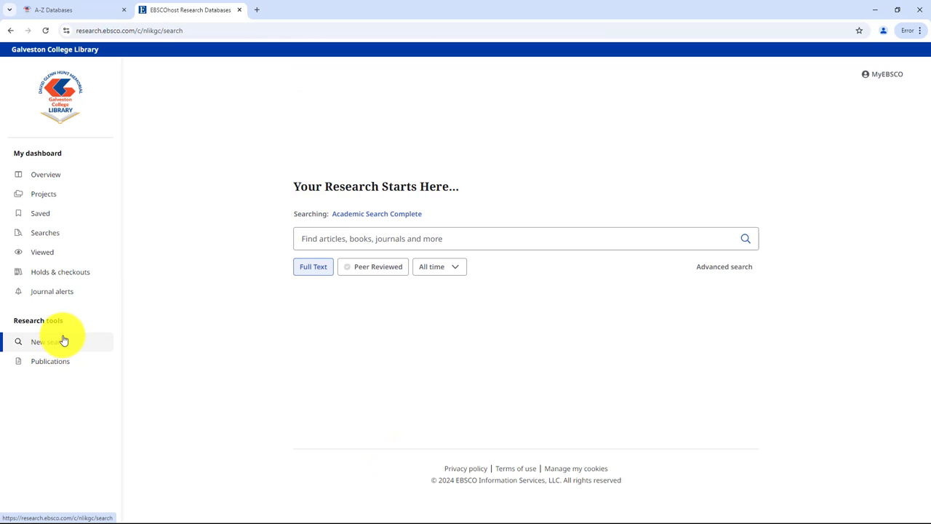
click(338, 238)
text(go whi)
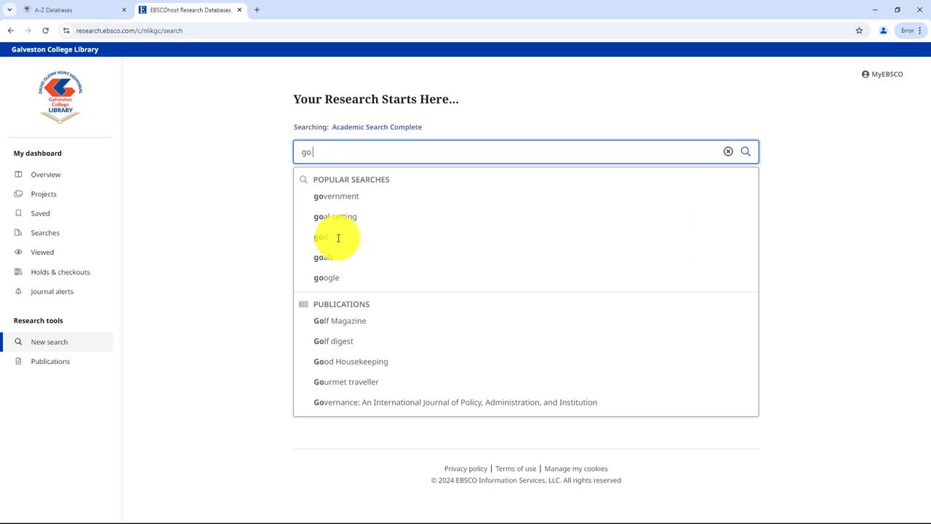